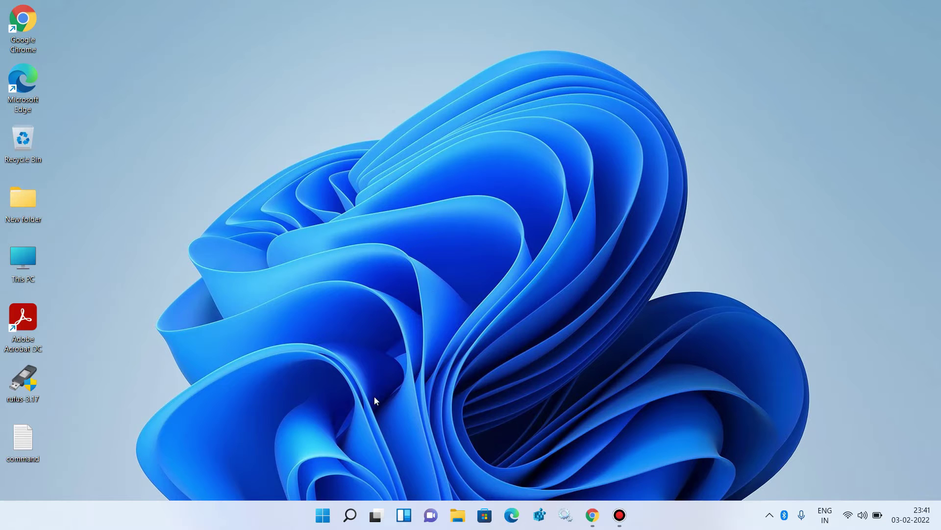
Check the Start menu's power choices, then close the Start menu
click(332, 514)
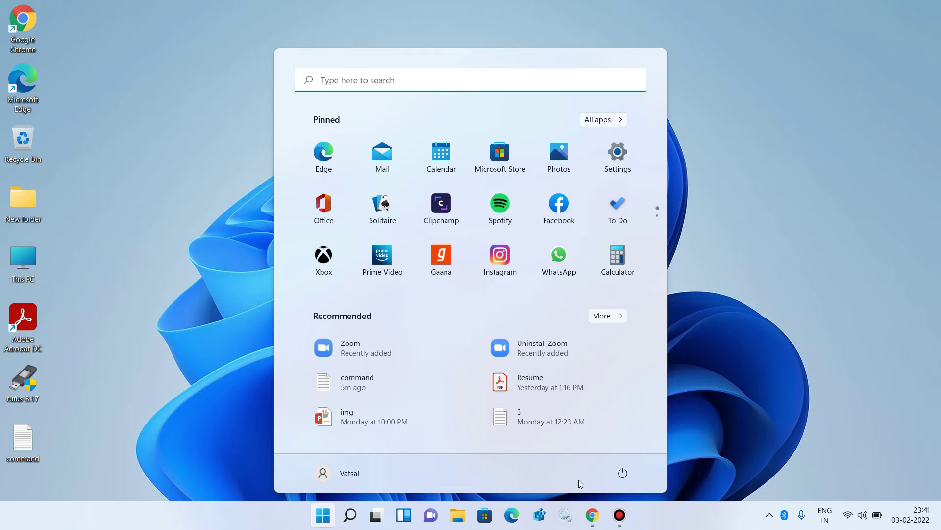
click(622, 473)
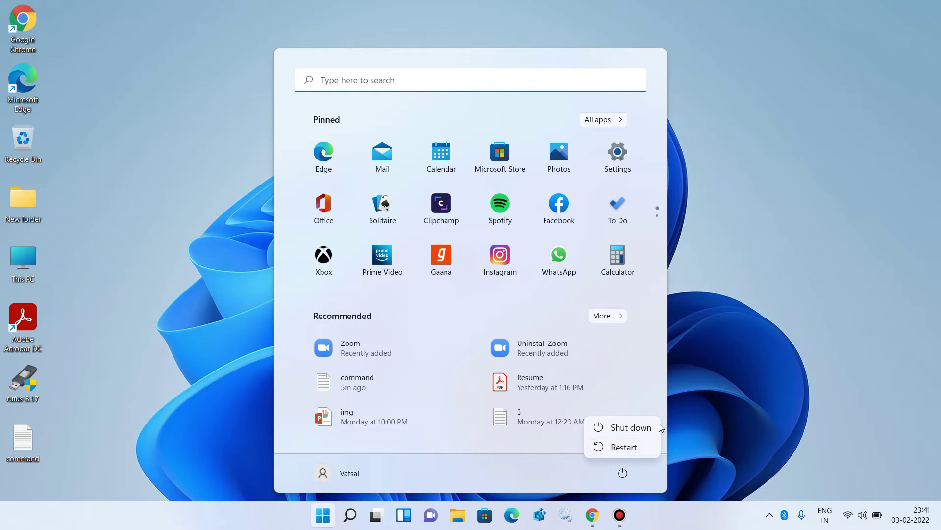
key(Escape)
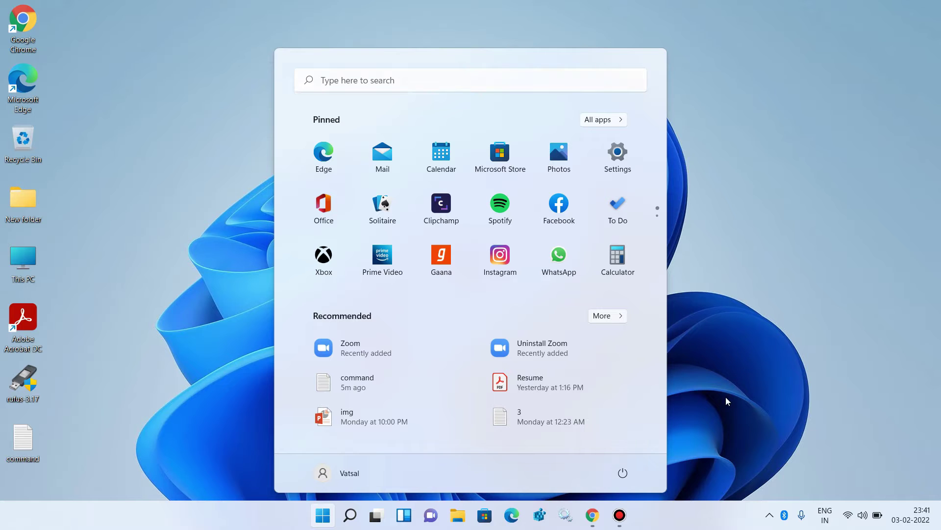
click(726, 397)
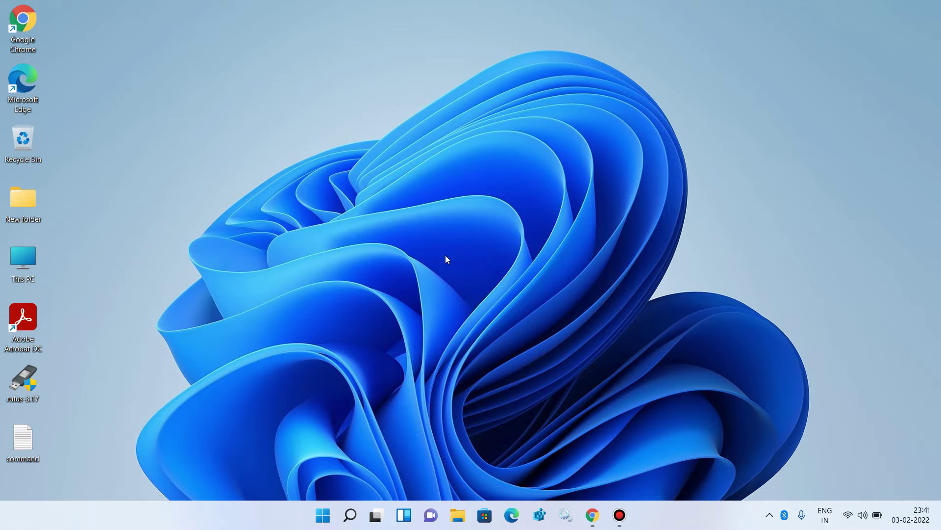
Open Control Panel by searching 'control', view it as Large icons, and open Power Options
click(350, 515)
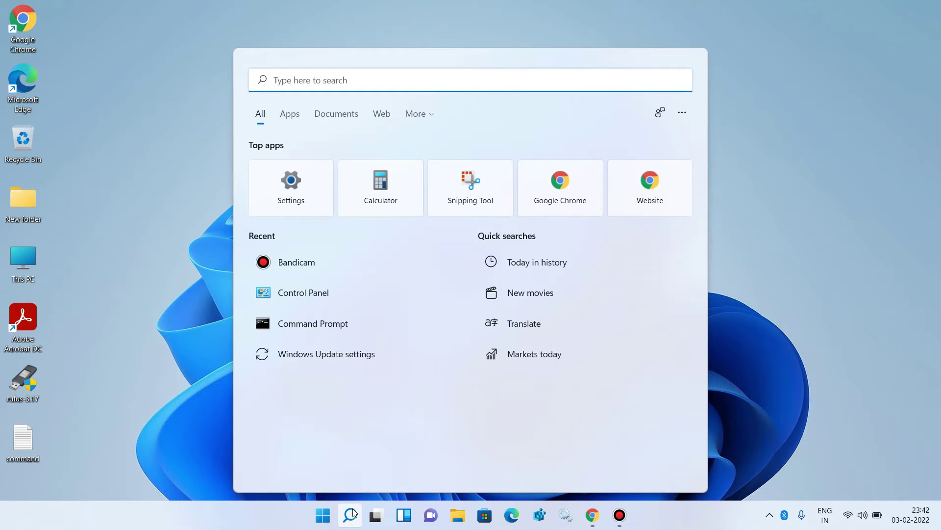
text(control)
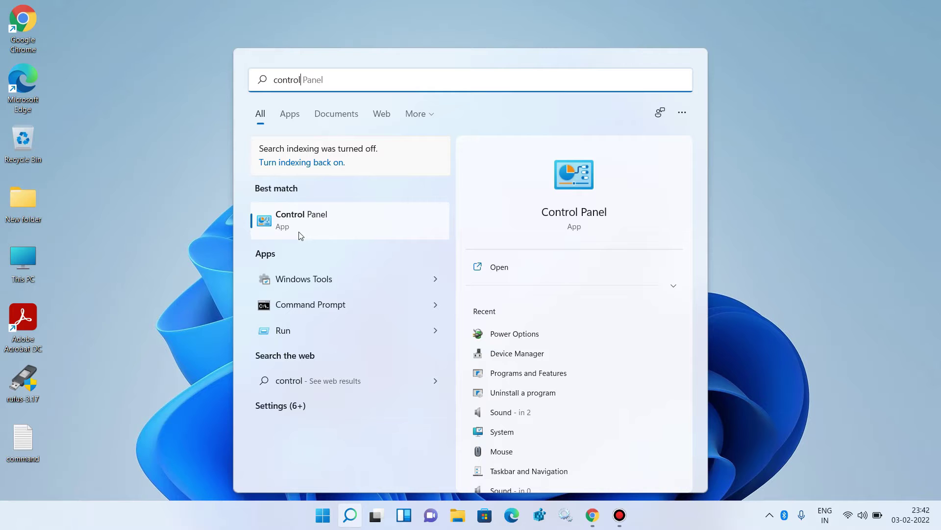
click(354, 226)
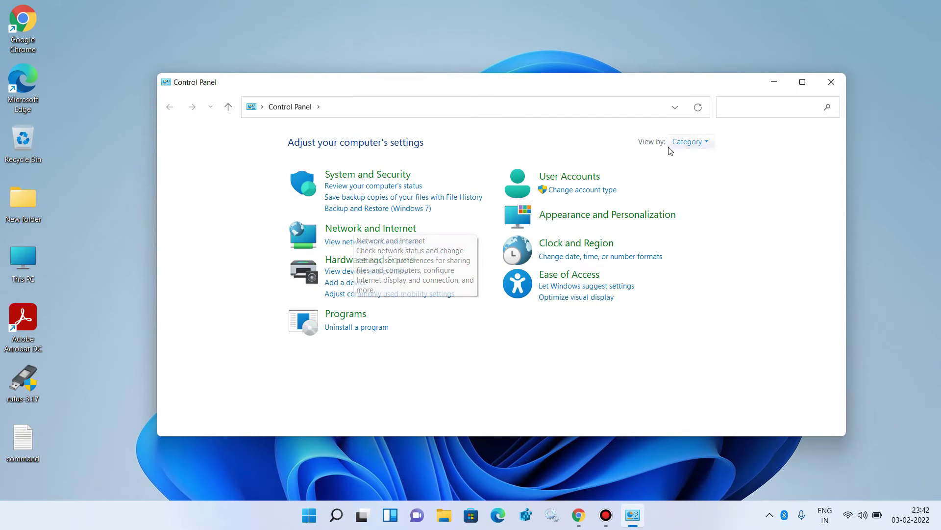
click(688, 143)
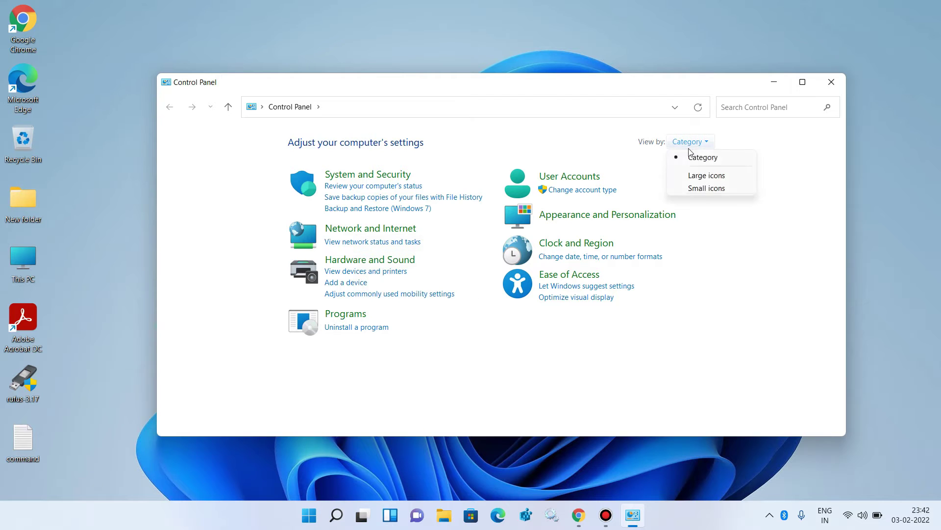
click(701, 181)
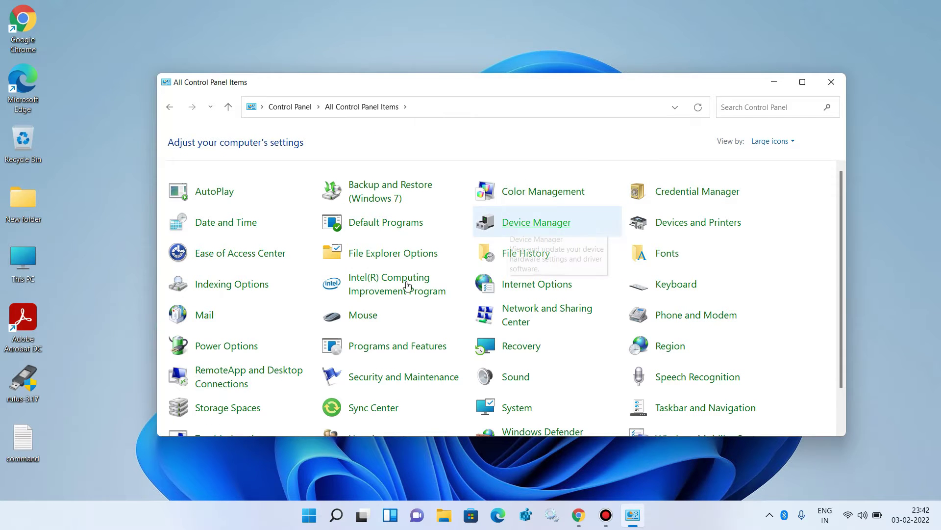
click(235, 349)
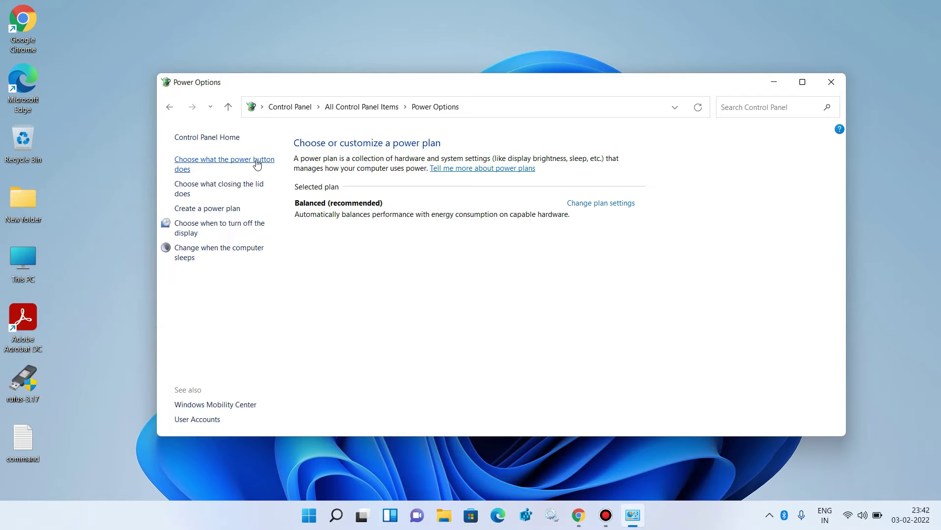
Tick Sleep in the power button's shutdown settings, save, and close the window
click(223, 164)
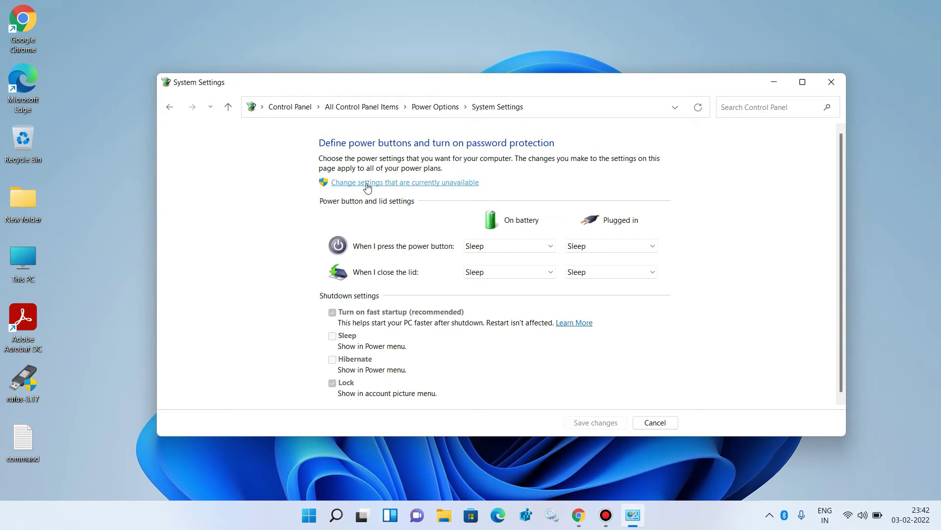
click(424, 183)
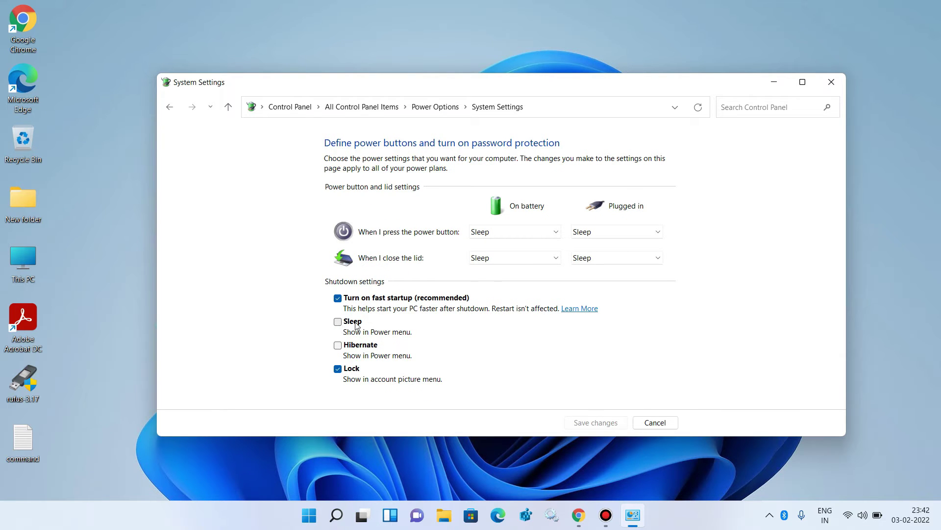
click(339, 324)
click(597, 423)
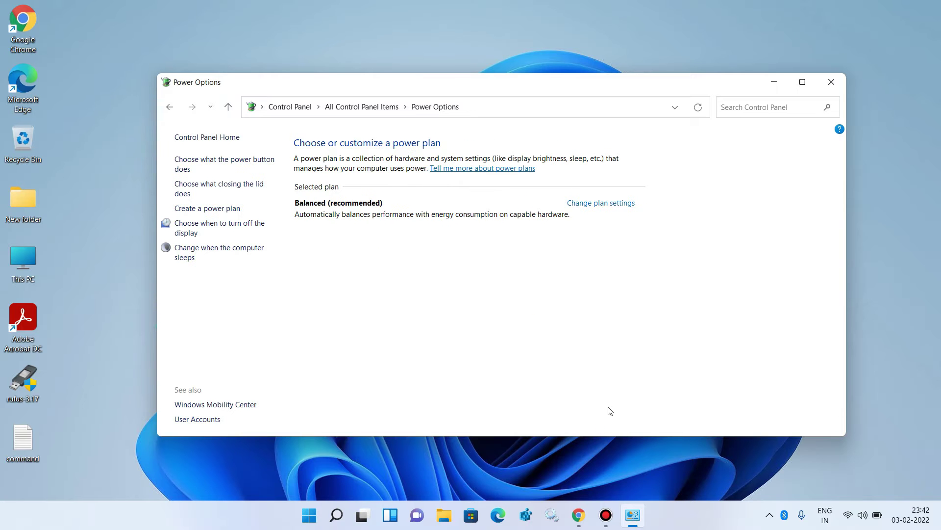
click(832, 83)
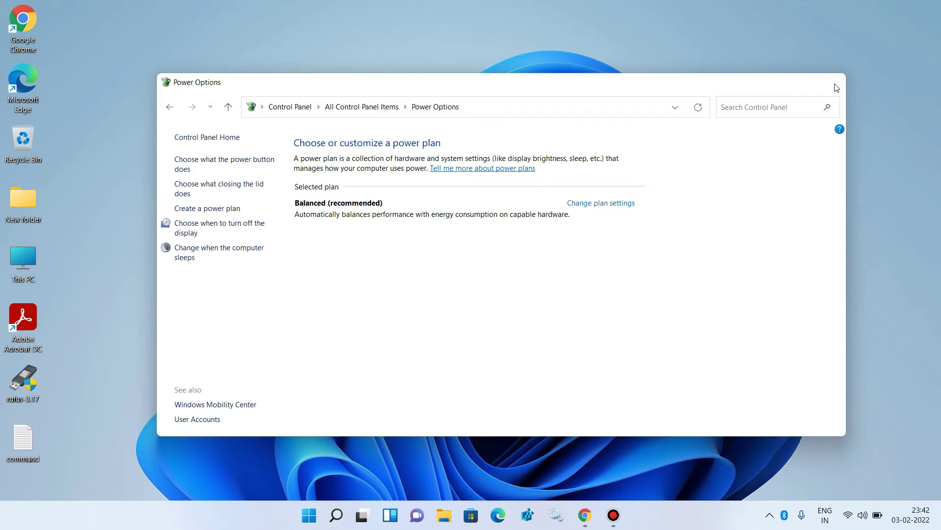
Confirm Sleep now appears in the Start menu's power choices, then open the Start button's quick-link menu
click(321, 518)
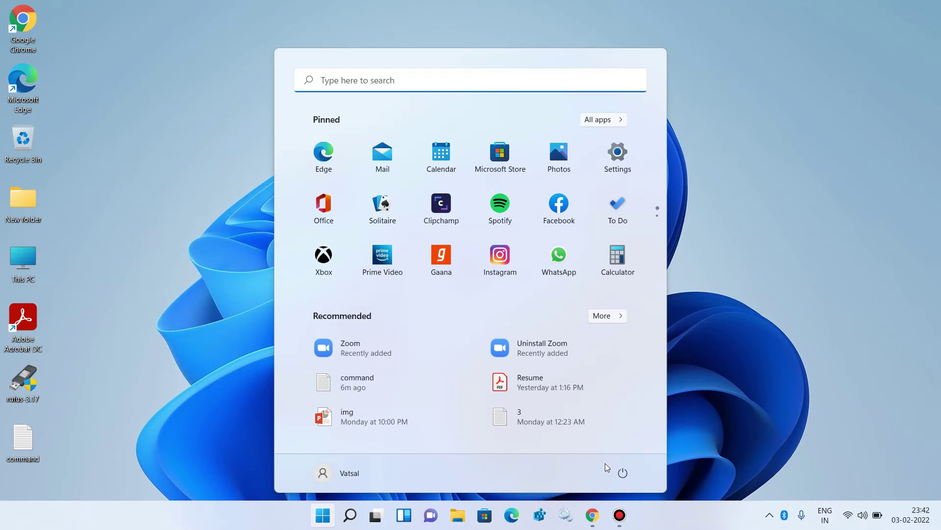
click(622, 472)
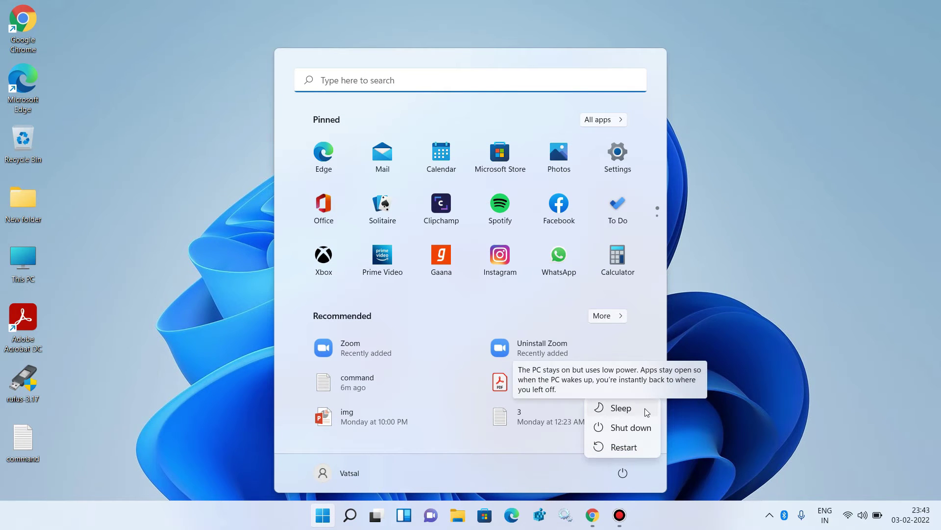
click(693, 420)
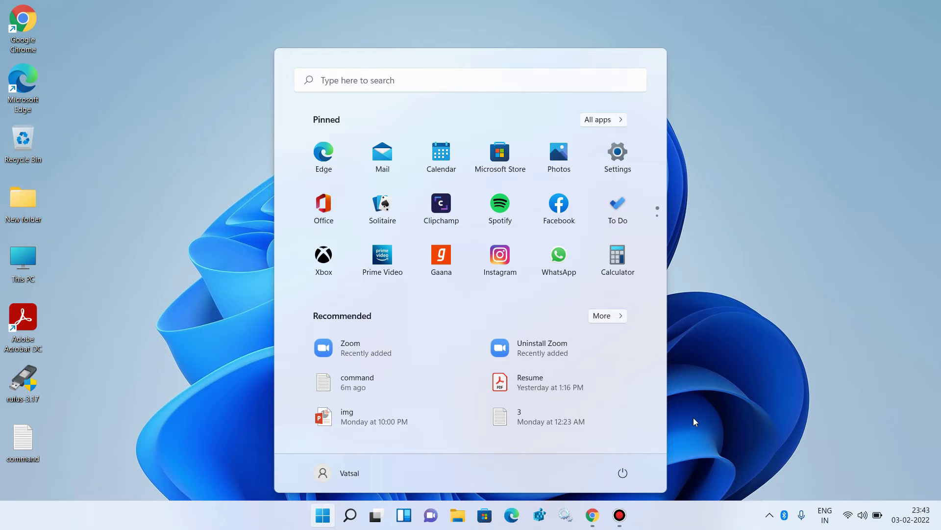
click(691, 387)
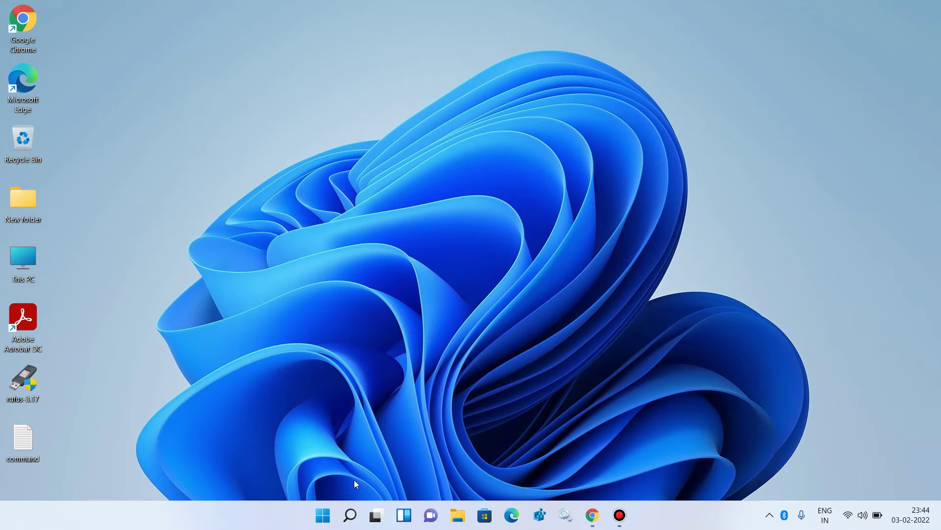
right_click(325, 514)
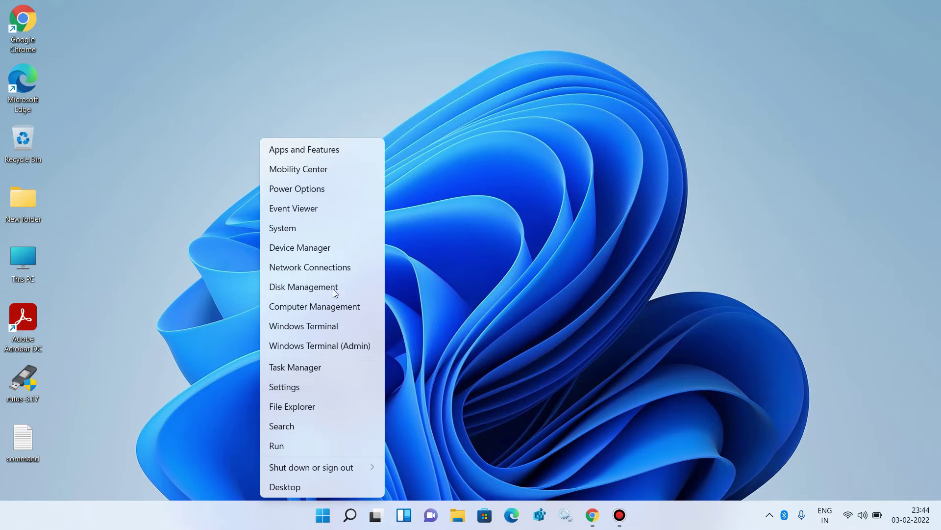
Open Device Manager, expand Display adapters, and select Intel(R) UHD Graphics
click(309, 251)
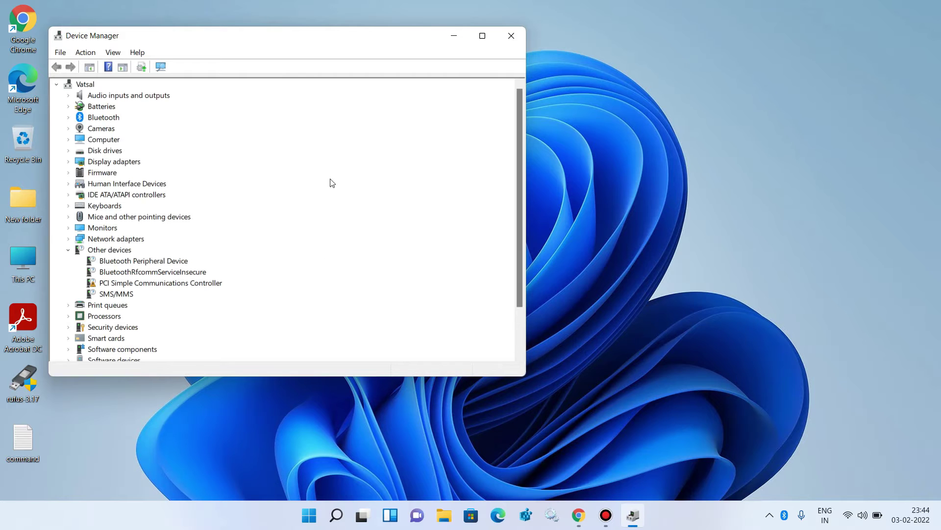
drag(287, 44, 436, 83)
click(218, 291)
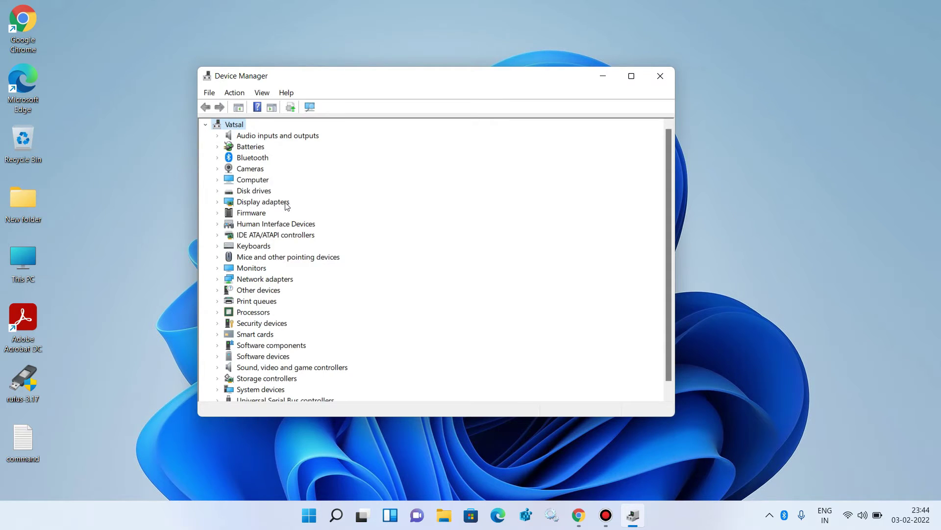
click(217, 202)
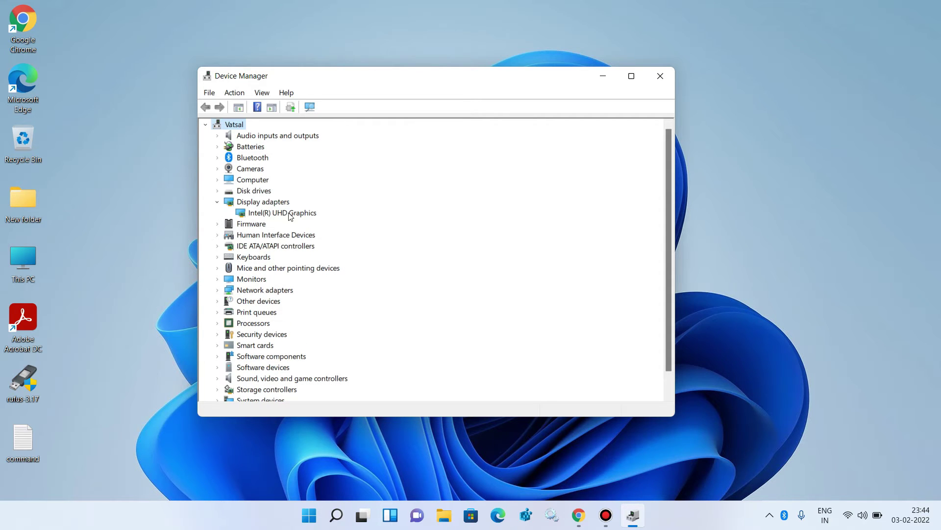
click(256, 216)
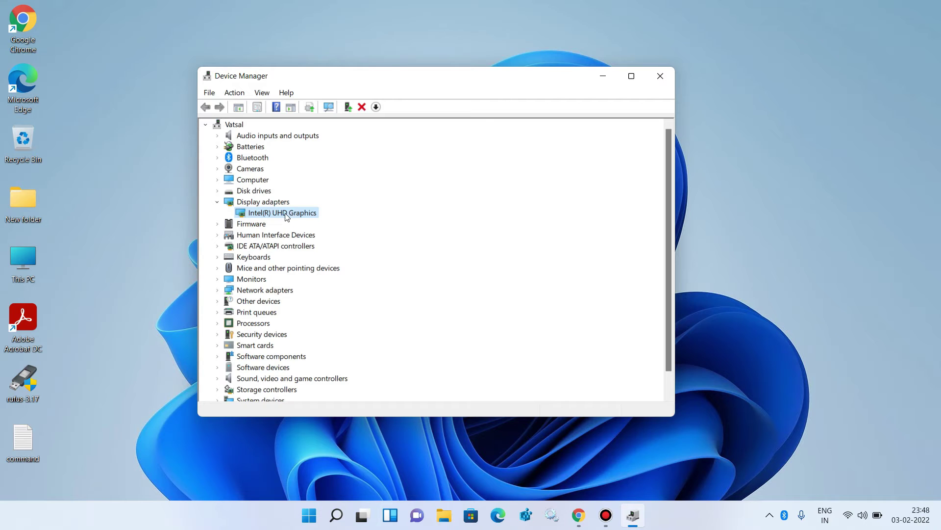
right_click(289, 217)
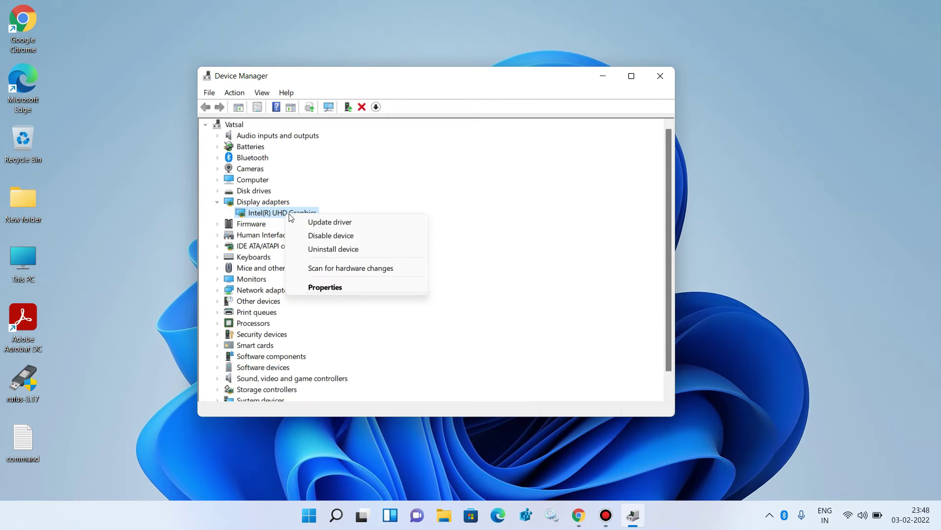
Search automatically for an Intel(R) UHD Graphics driver, then look on Windows Update for newer drivers
click(316, 222)
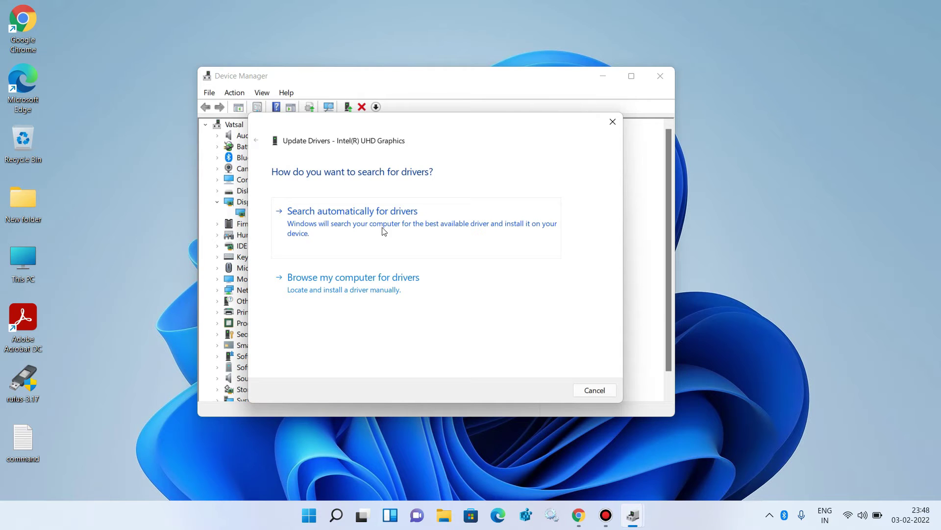
click(342, 232)
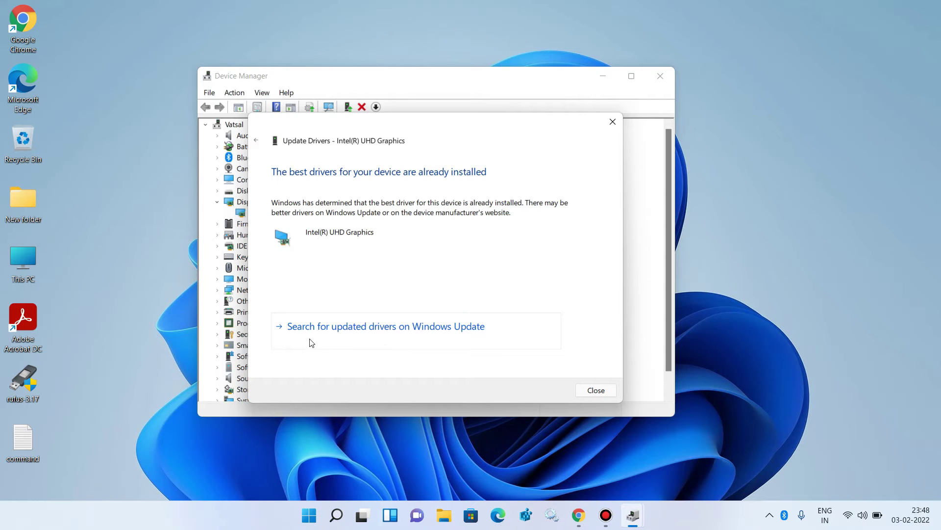
click(391, 340)
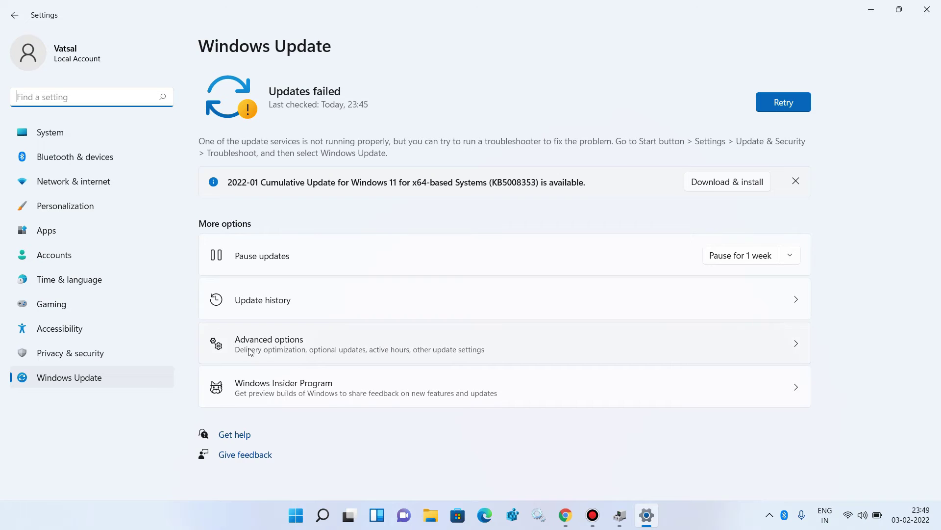
Review Driver updates under Windows Update's Optional updates, then close Settings and Device Manager
click(302, 348)
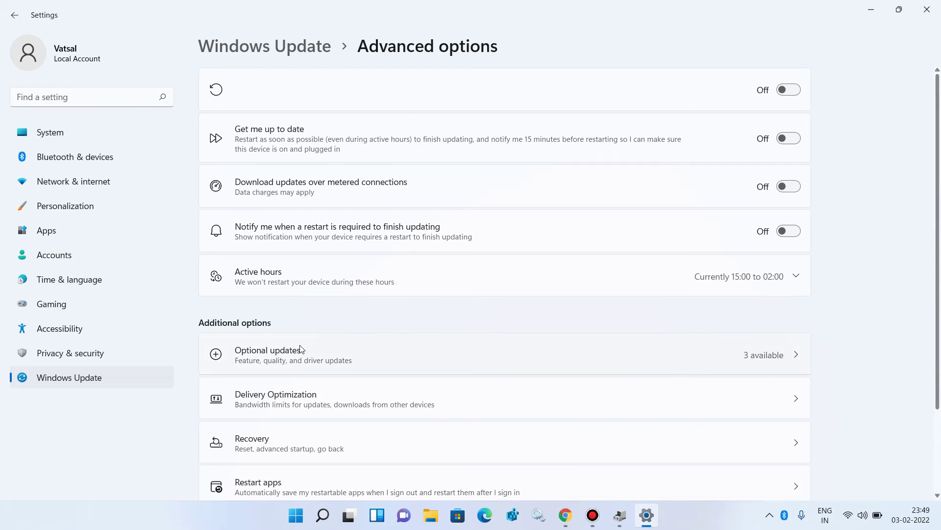
scroll(301, 348, down, 3)
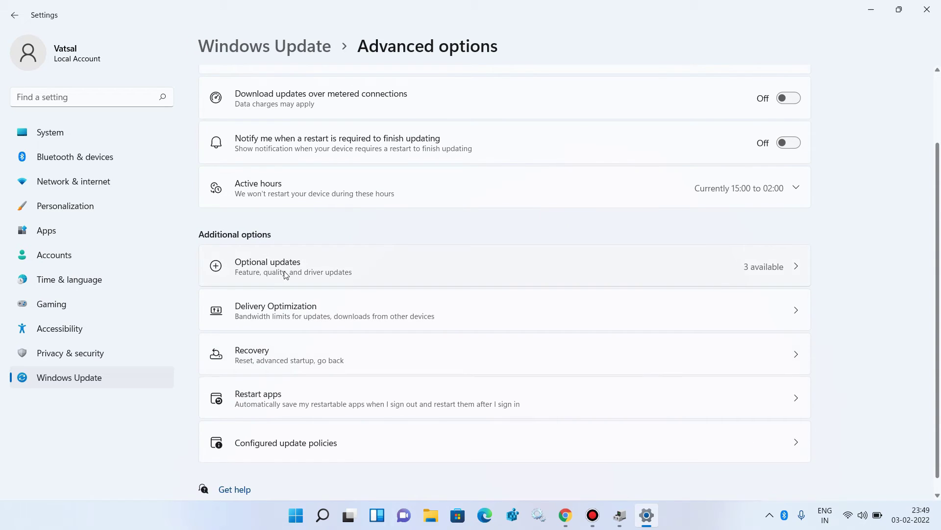
click(305, 273)
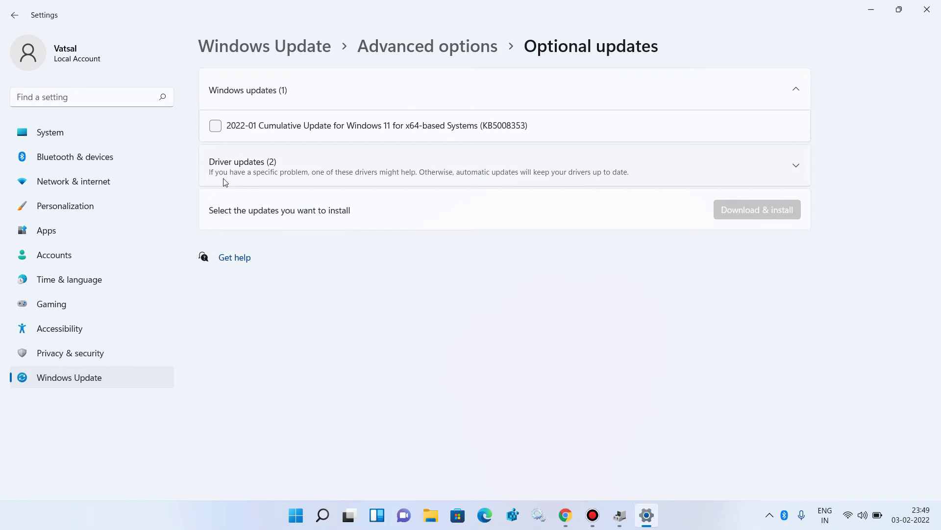
click(270, 174)
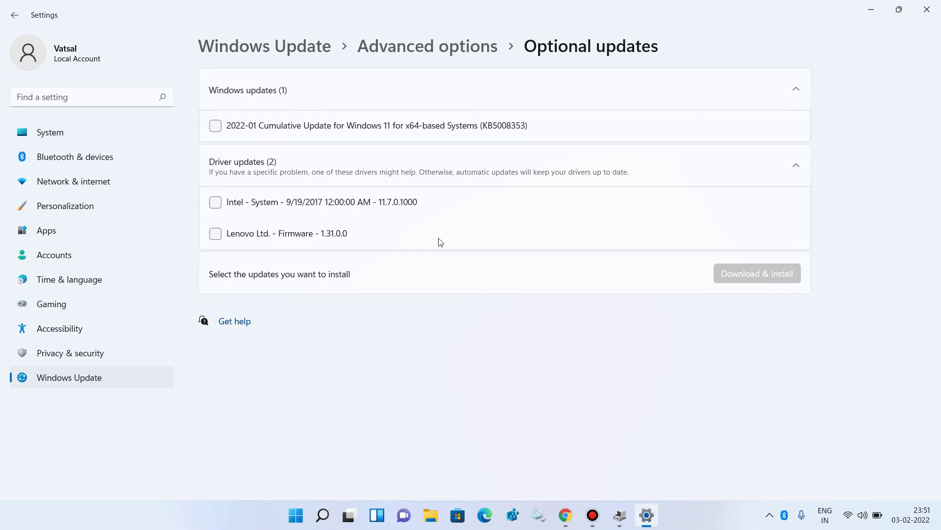
click(934, 7)
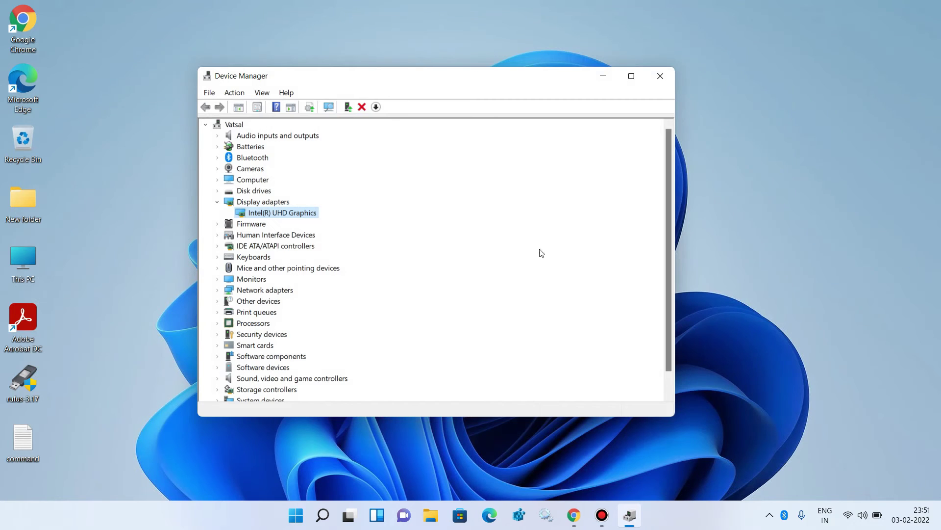
click(663, 77)
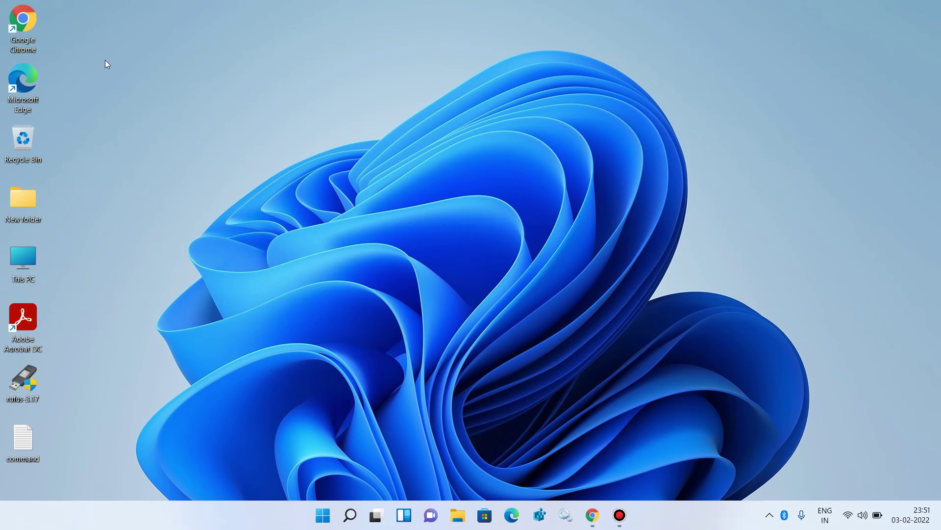
Launch and minimize Chrome, then copy the Intel support URL from command.txt
double_click(23, 25)
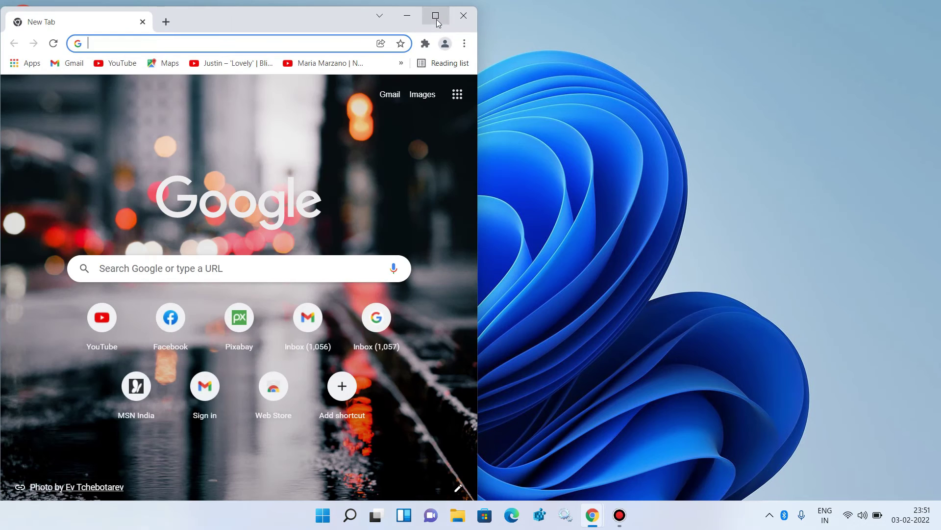
click(435, 16)
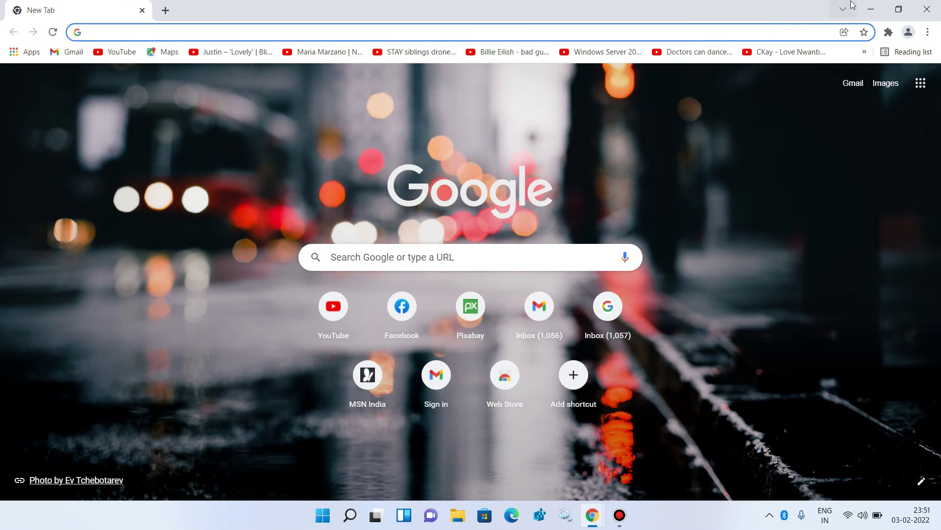
click(871, 9)
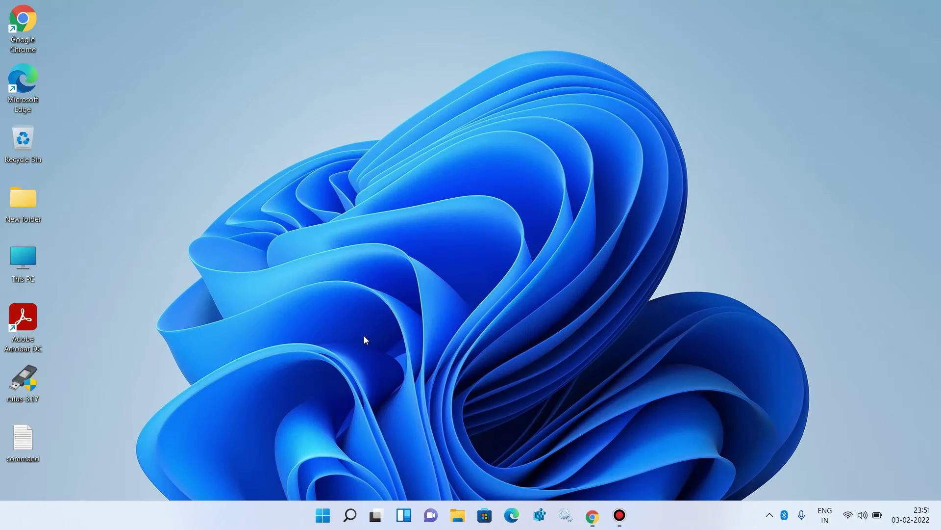
double_click(34, 445)
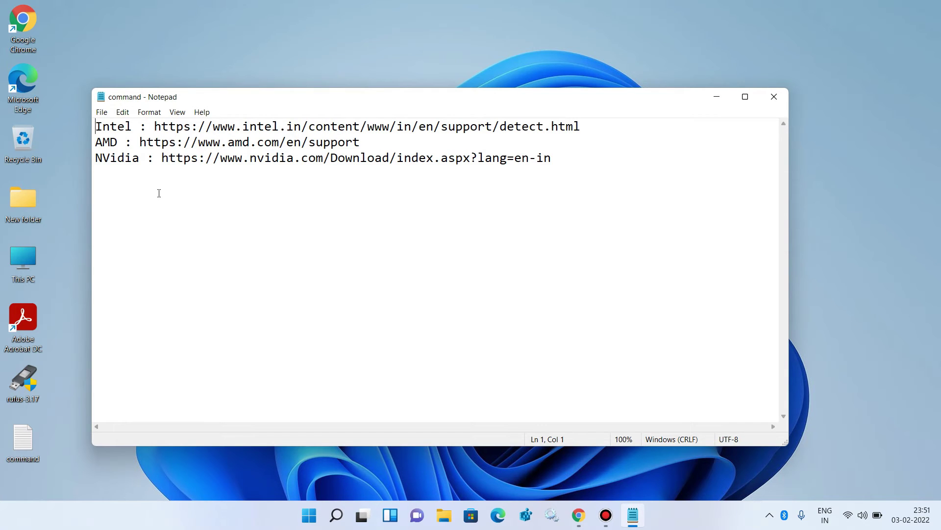
drag(155, 127, 478, 127)
key(shift+Right)
key(shift+Right)
key(shift+Right)
key(shift+Right)
key(shift+Right)
key(shift+Right)
key(shift+Right)
key(shift+Right)
key(shift+Right)
key(shift+Right)
key(shift+Right)
key(shift+Right)
key(shift+Right)
key(shift+Right)
key(ctrl+c)
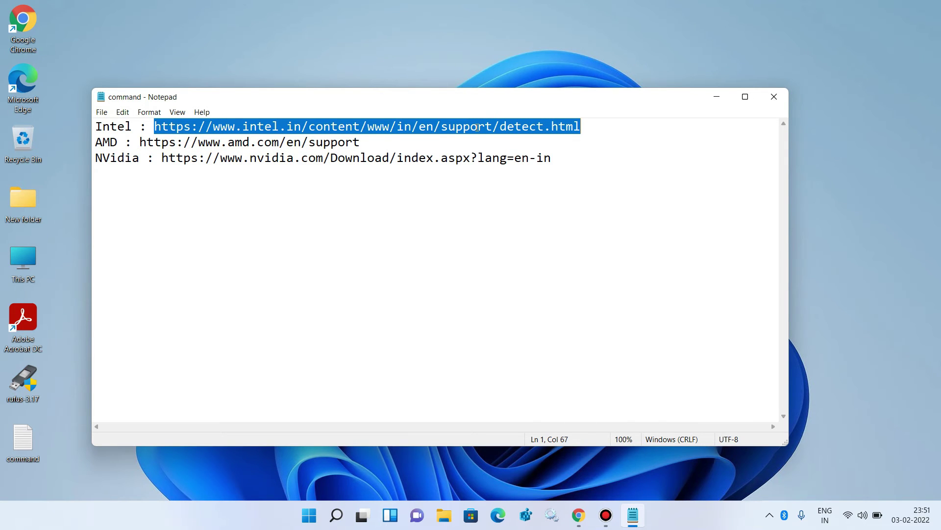
Minimize Notepad, close the extra Chrome window, and restore the remaining one
click(717, 96)
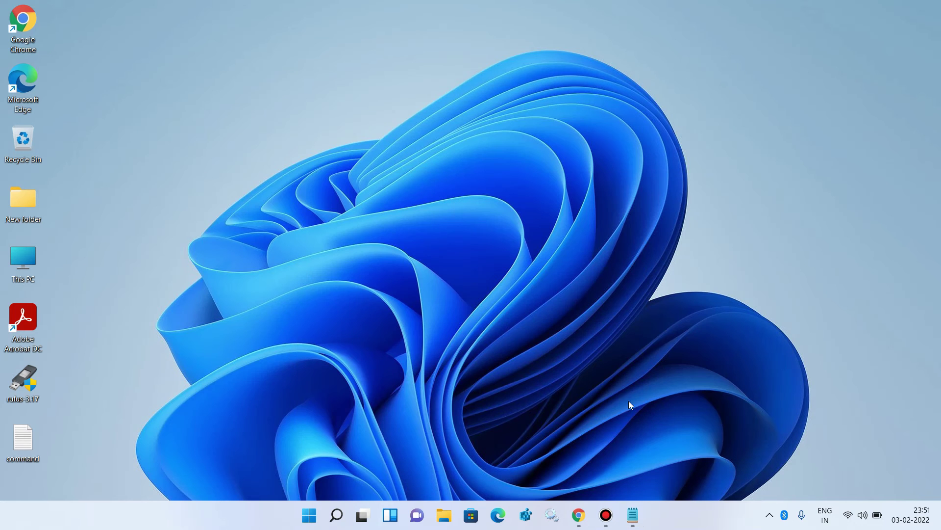
mouse_move(580, 516)
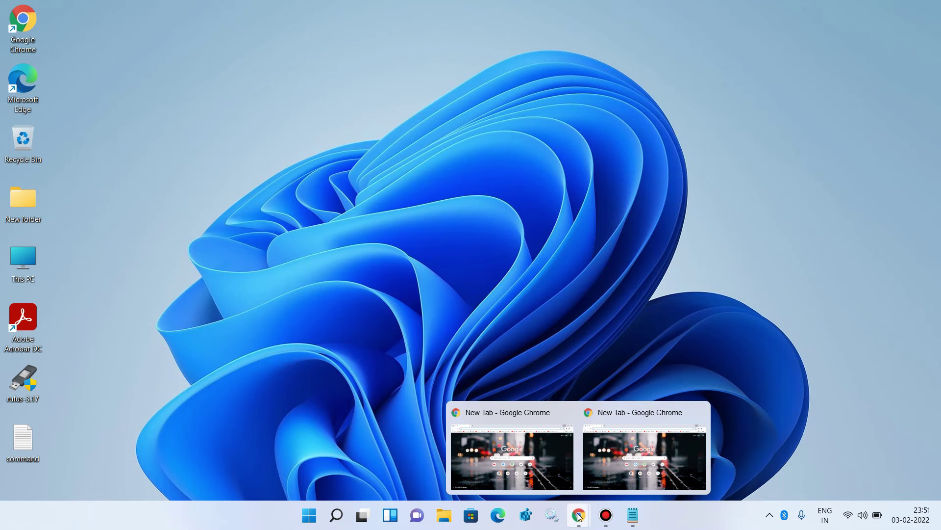
click(697, 415)
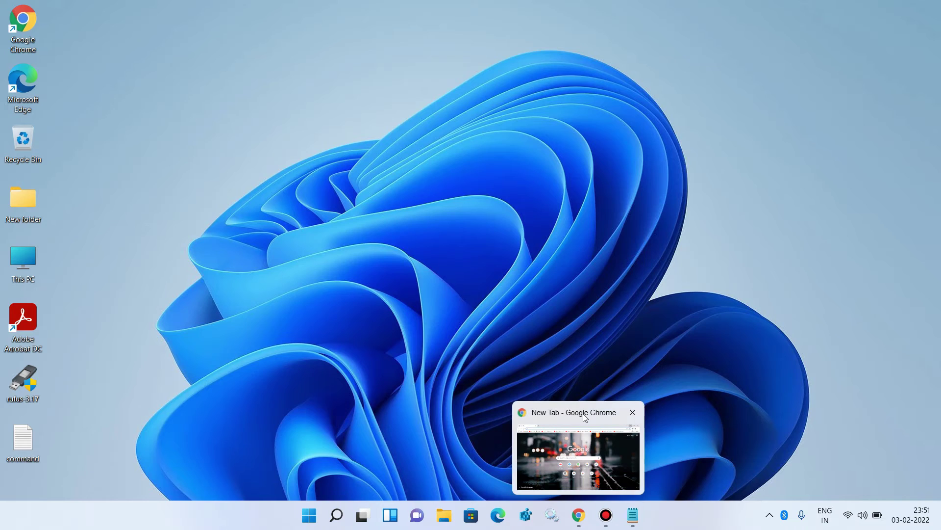
click(583, 413)
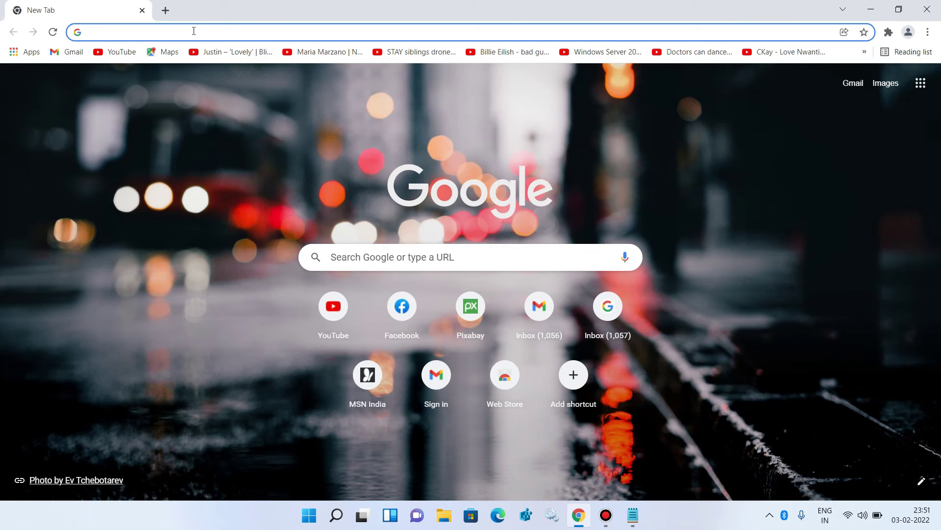
Paste the Intel support URL and download the Intel Driver & Support Assistant installer
key(ctrl+v)
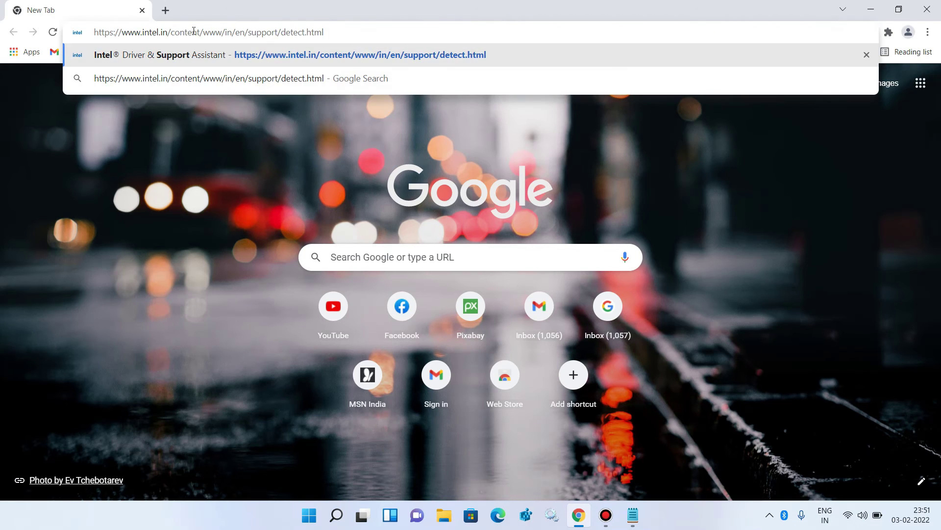
key(Return)
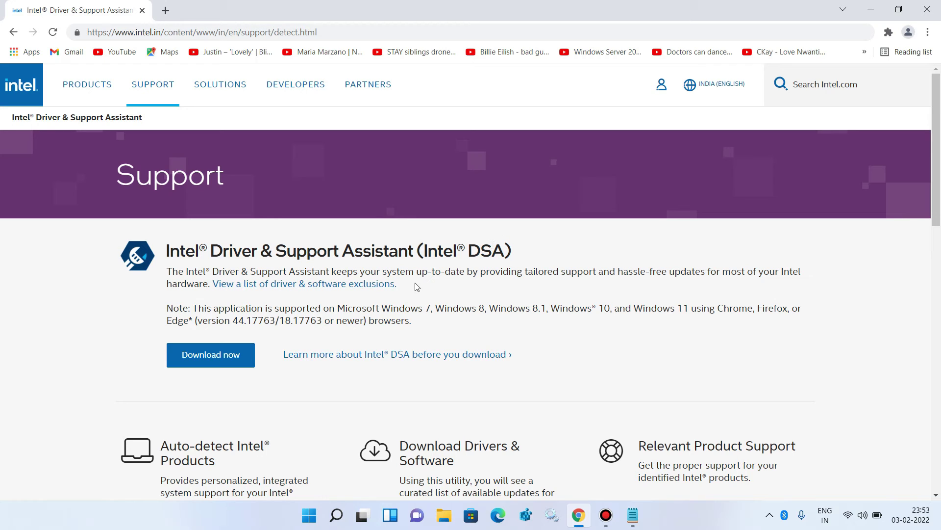
click(211, 365)
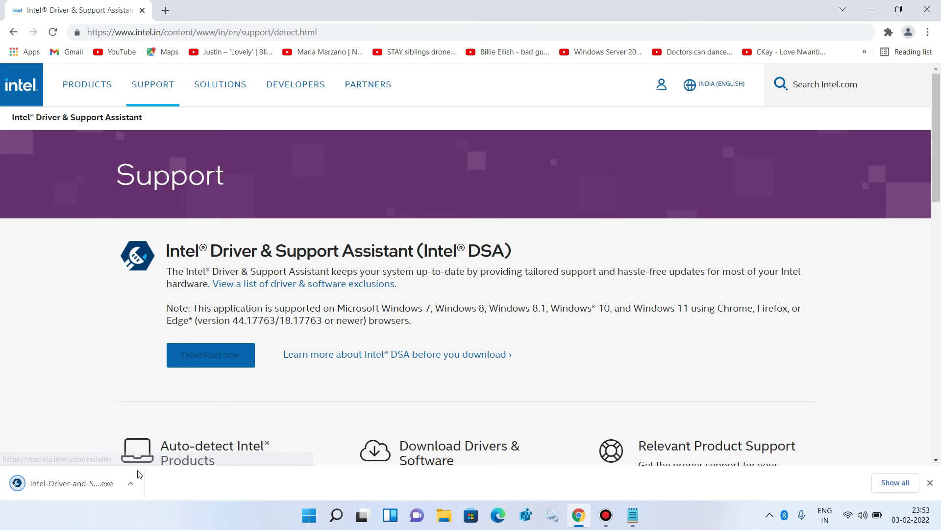
Show the downloaded installer in its folder, then close Explorer and minimize Chrome
click(131, 479)
click(191, 442)
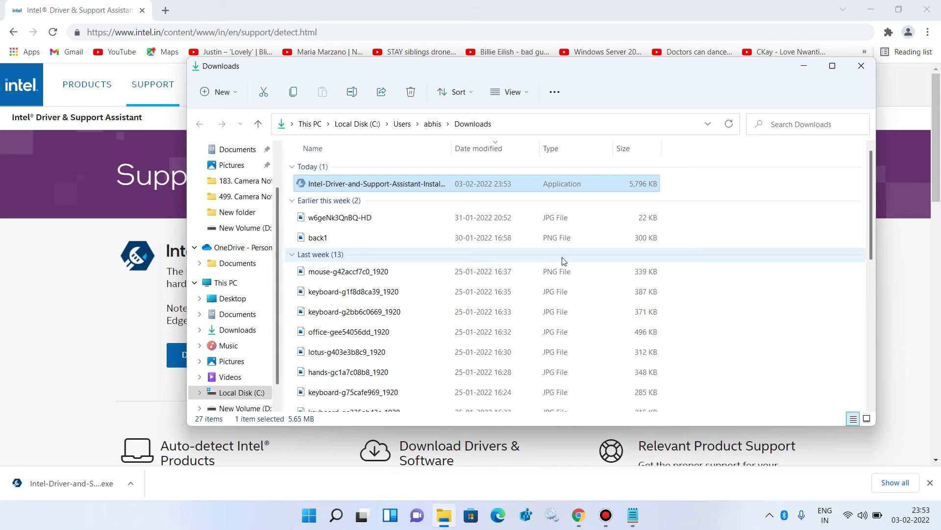
click(862, 66)
click(872, 8)
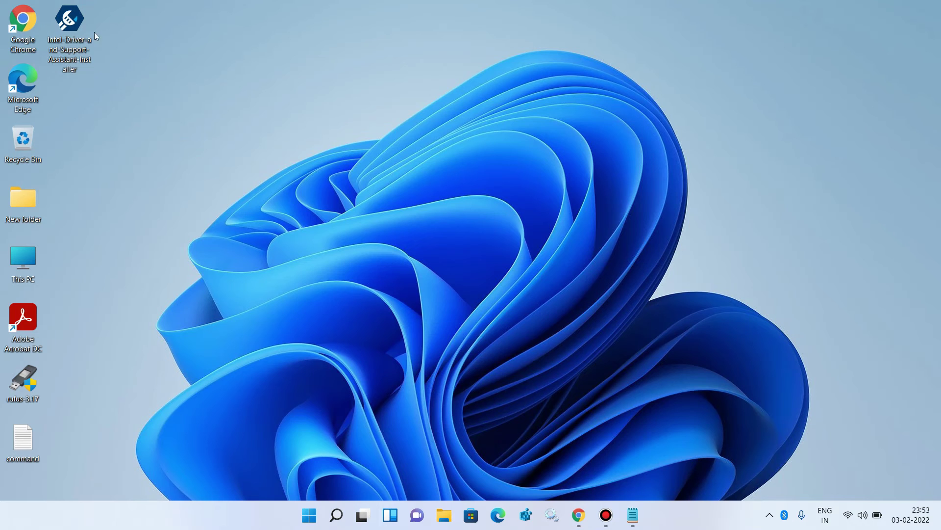
Run the Intel Driver & Support Assistant installer, agree to the license, install, and launch it
double_click(64, 37)
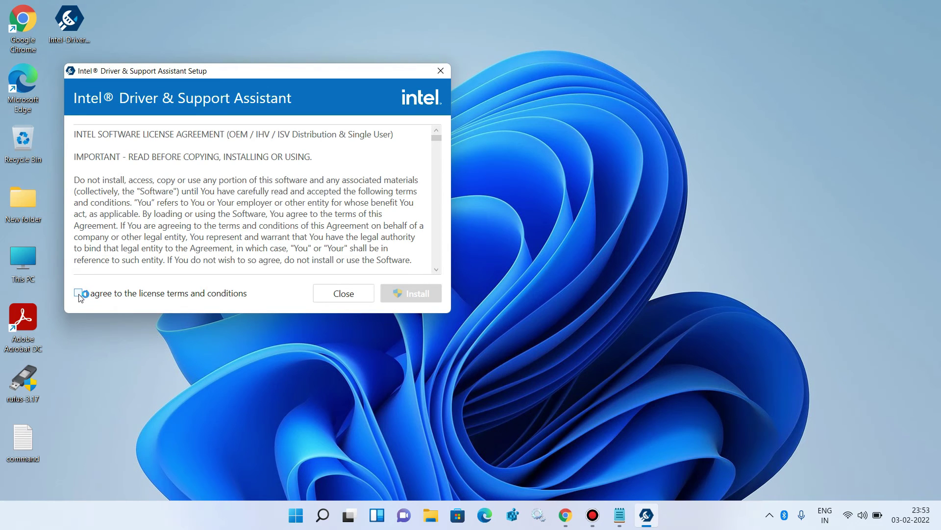
click(78, 294)
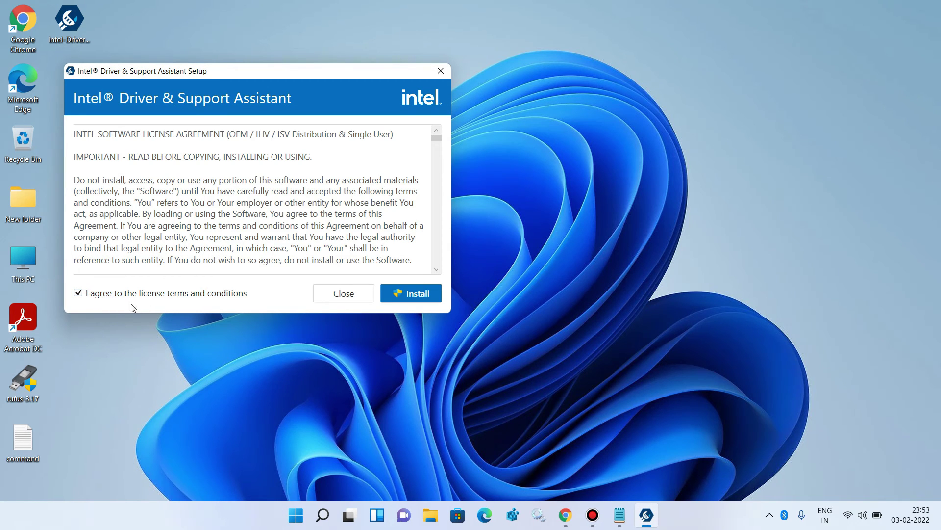
click(413, 298)
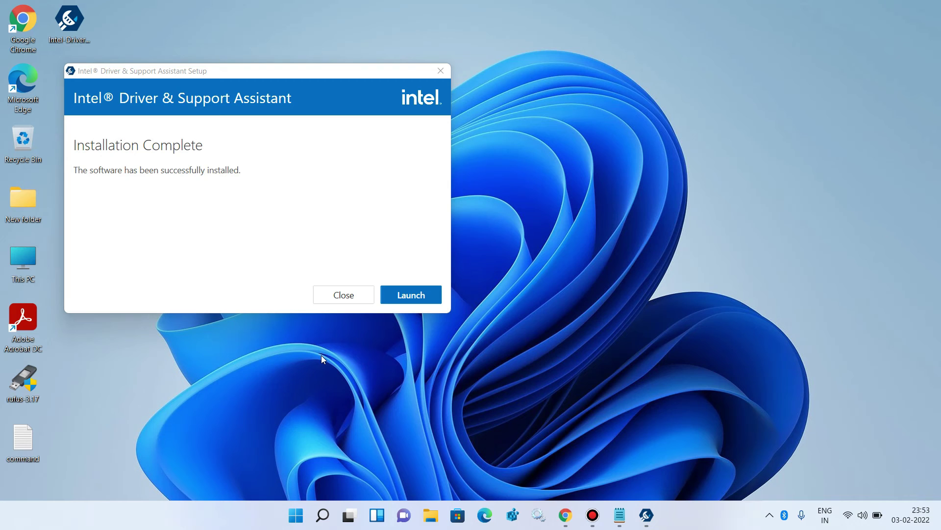
click(395, 296)
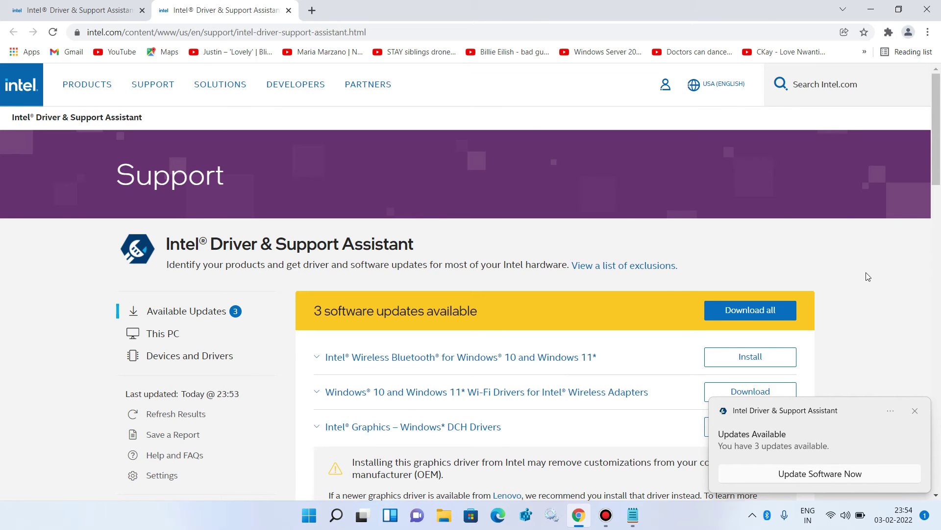
Download and install the Intel Graphics – Windows DCH Drivers update, then bring Notepad's command notes forward
click(915, 410)
scroll(885, 289, down, 1)
scroll(886, 289, down, 2)
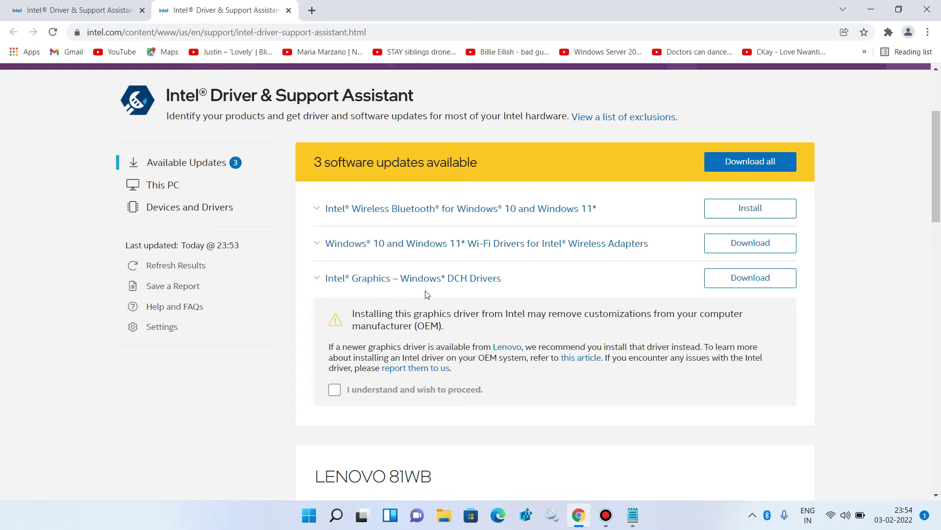
click(762, 289)
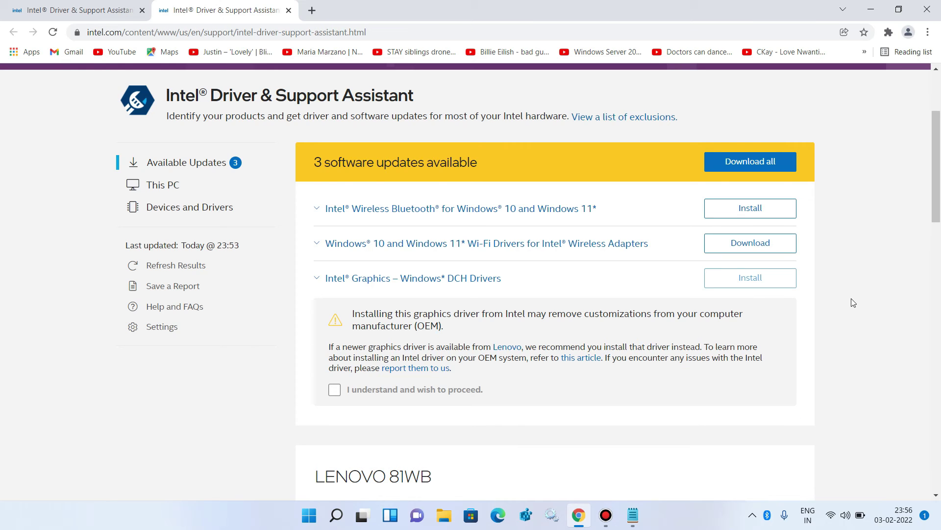
click(340, 391)
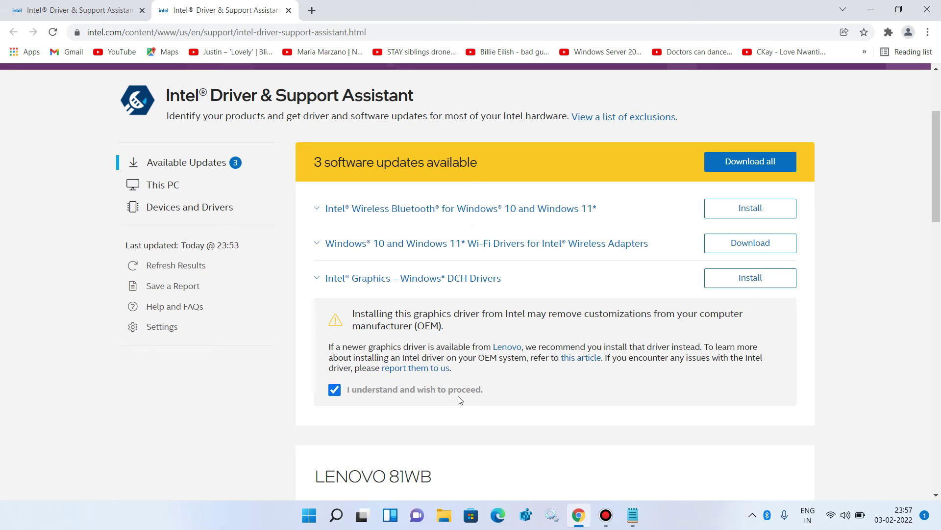
click(757, 282)
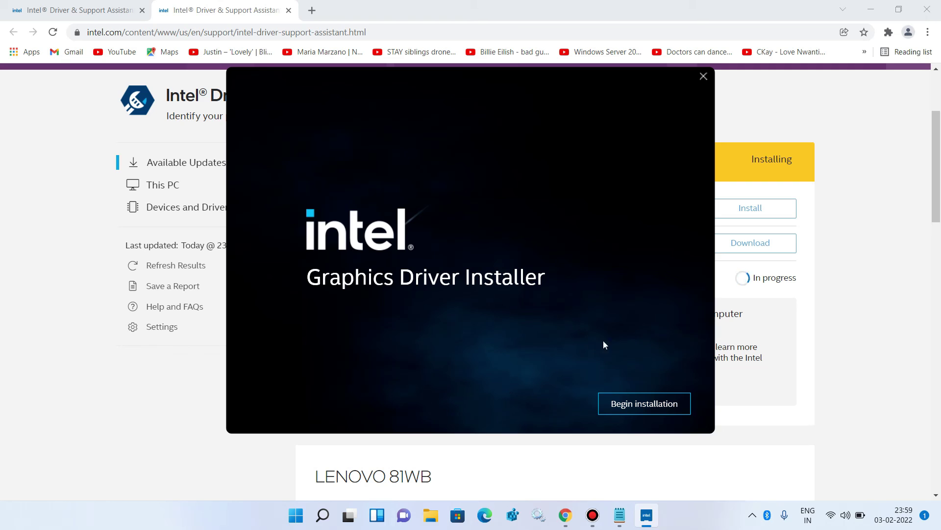
click(703, 78)
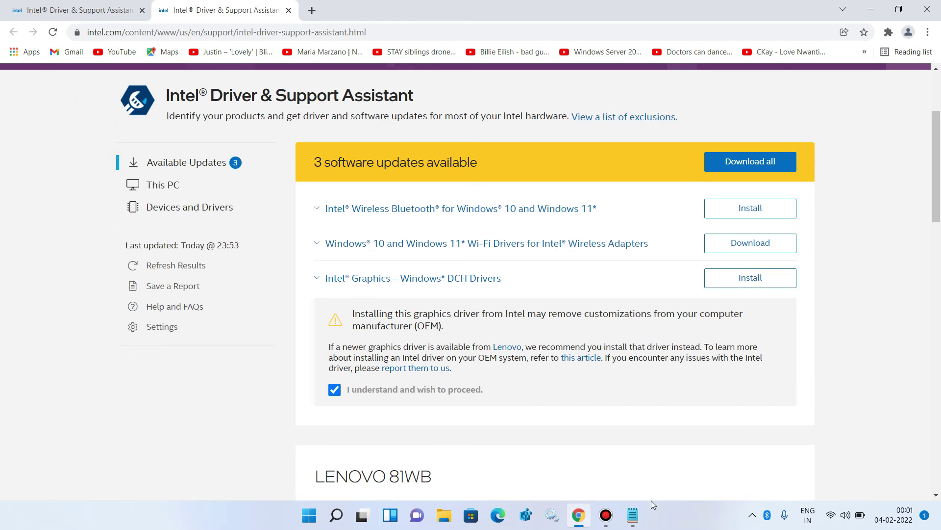
click(632, 514)
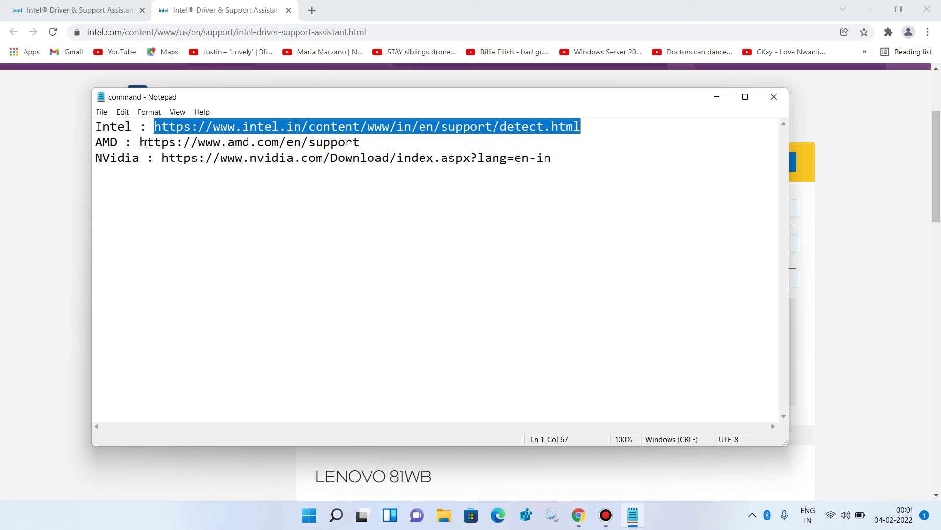
Load the AMD support address from the Notepad notes in a new Chrome tab
drag(141, 143, 401, 138)
key(ctrl+c)
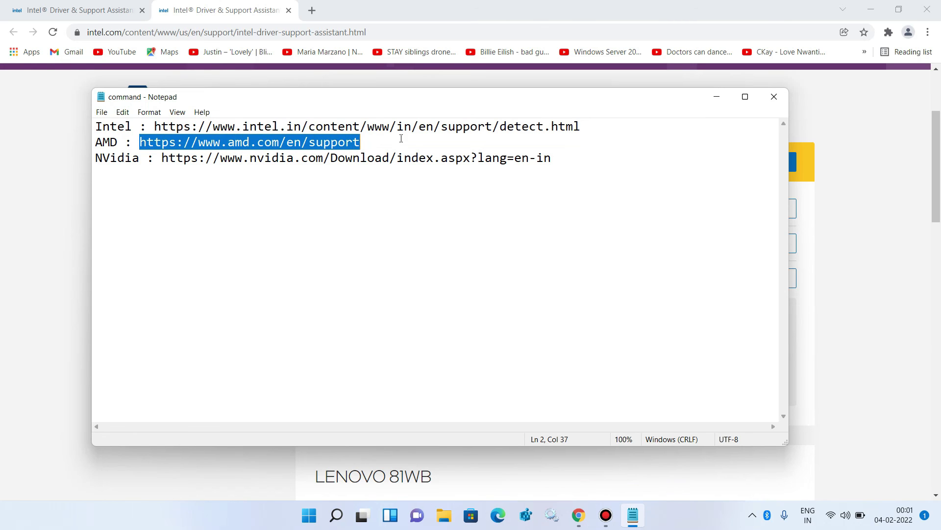
click(717, 96)
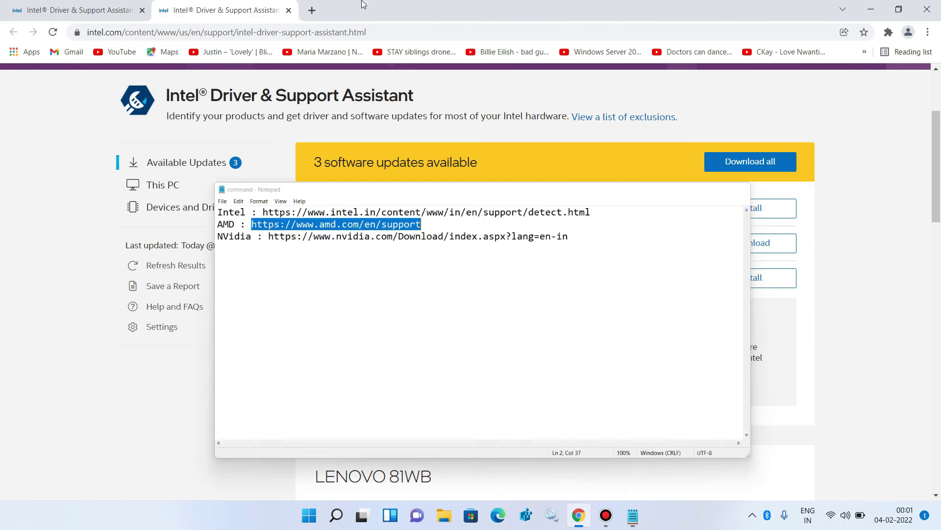
click(312, 11)
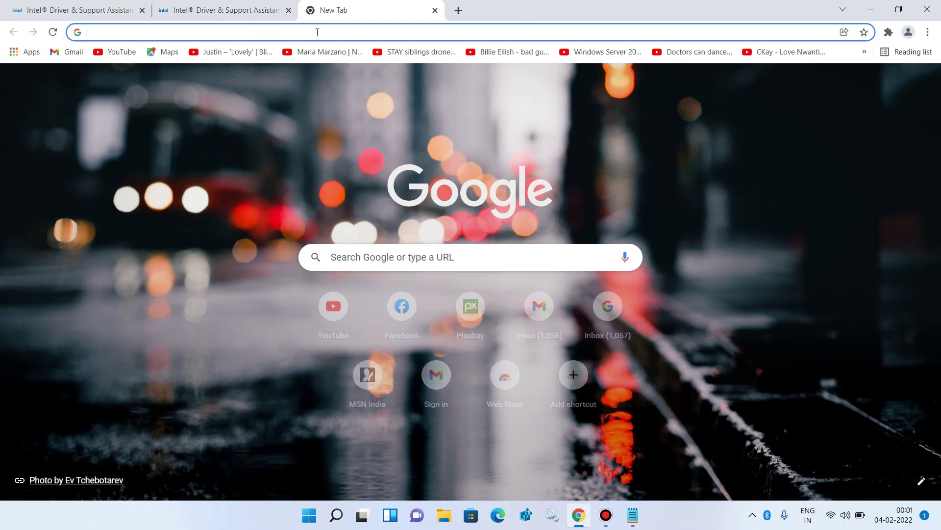
key(ctrl+v)
key(Return)
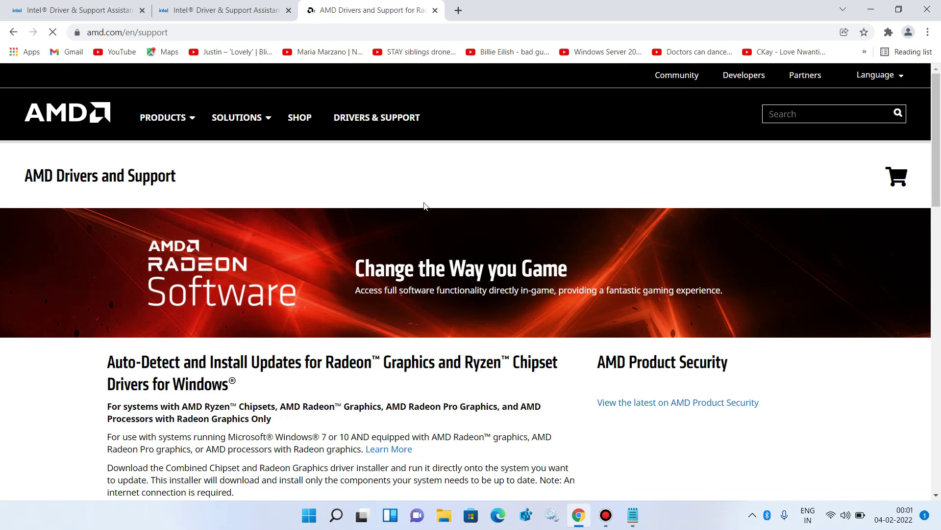
Clear the notes selection, hide Notepad, return to the Intel Driver & Support Assistant tab, and minimize Chrome
click(632, 515)
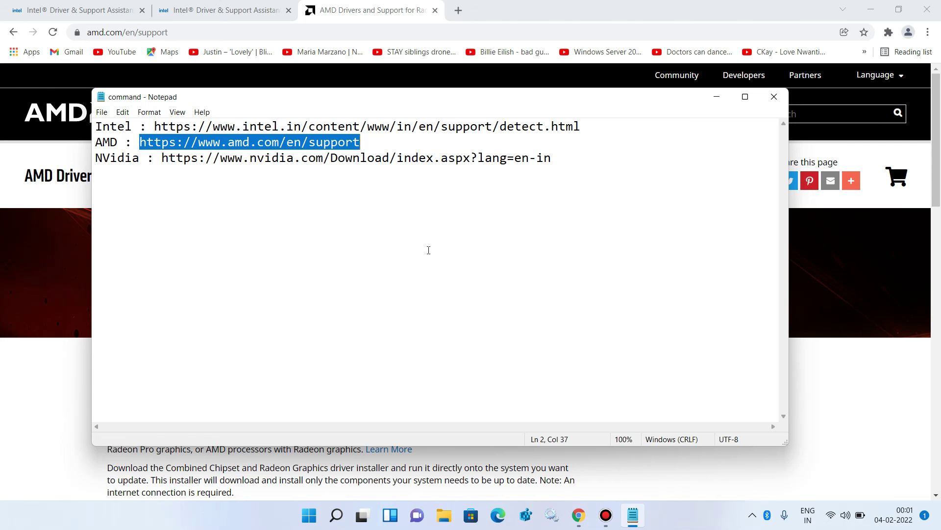
click(429, 250)
click(717, 97)
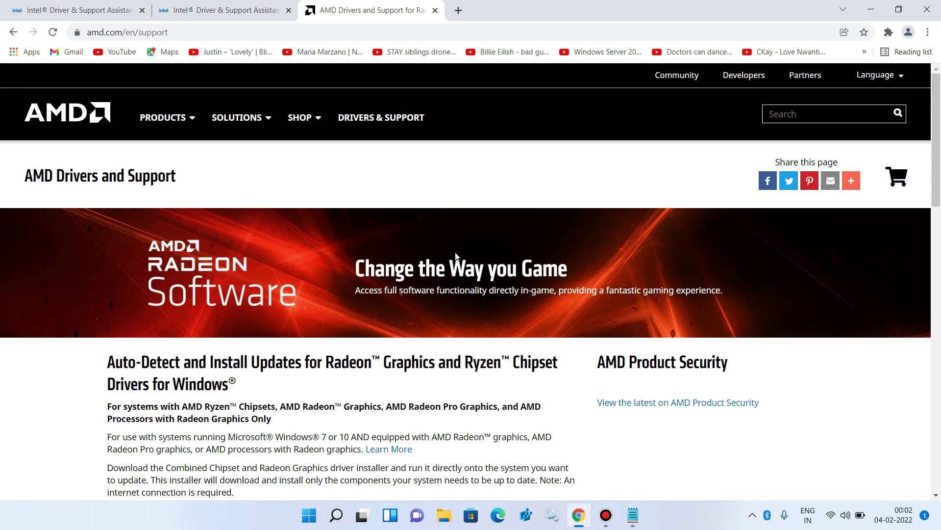
click(243, 7)
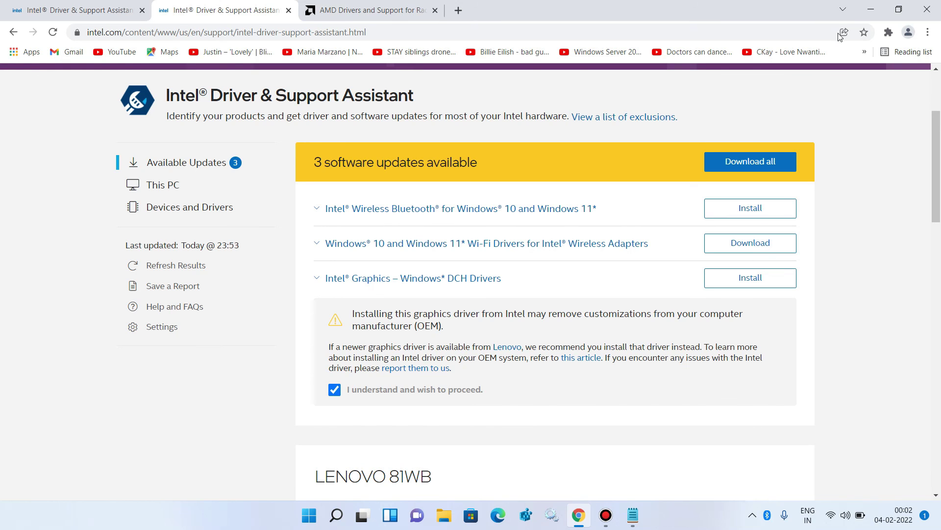
double_click(859, 11)
click(858, 30)
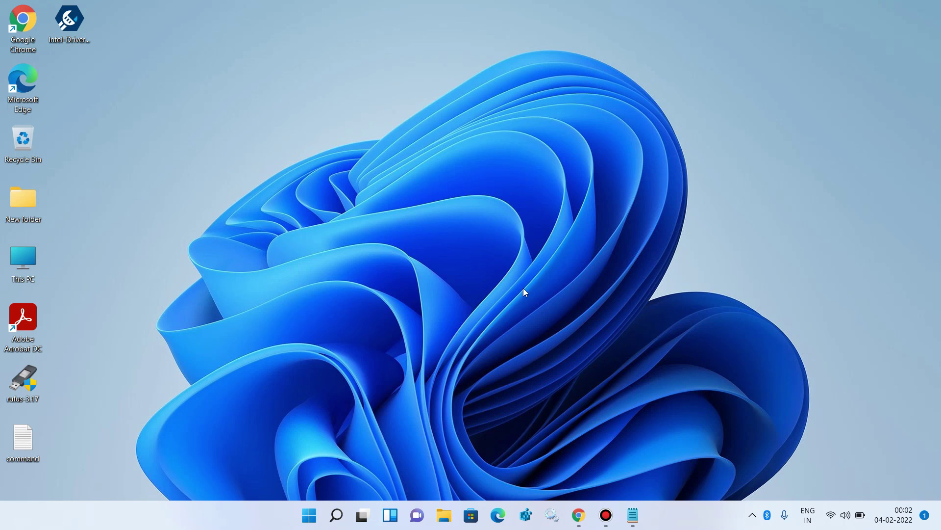